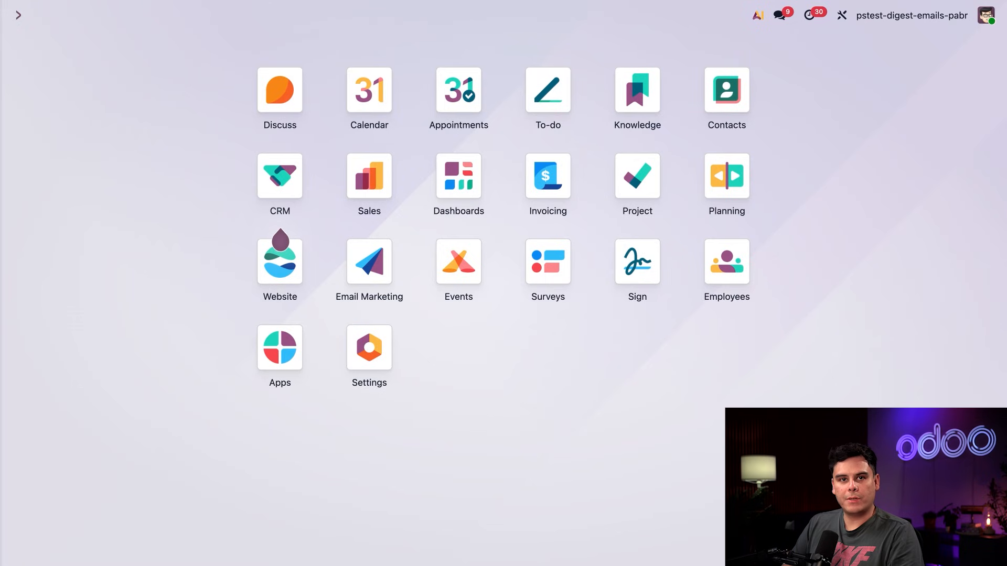
# Enable the Digest Email option in the general settings and save the settings.
pyautogui.click(354, 350)
pyautogui.scroll(-10, 353, 350)
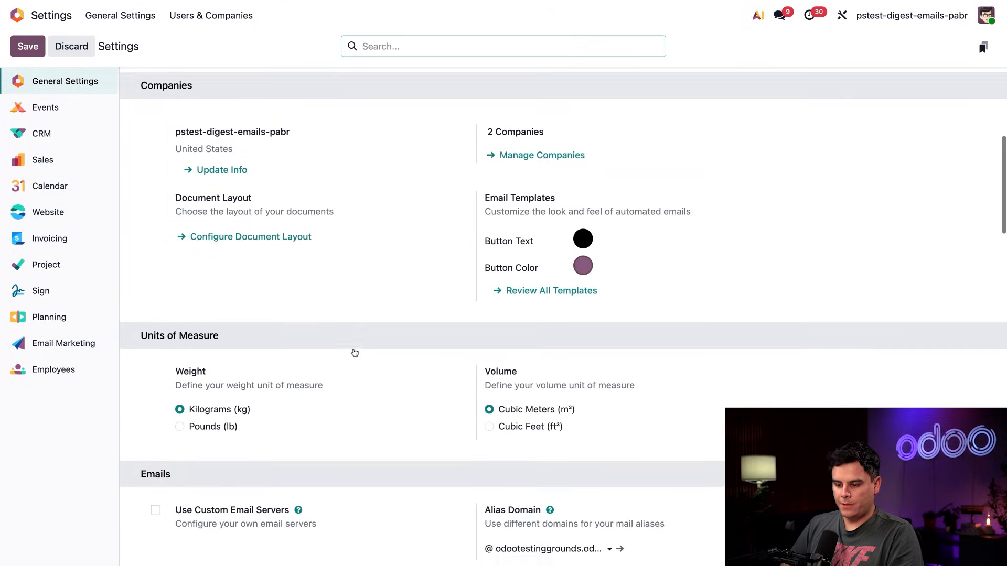
pyautogui.scroll(-3, 191, 288)
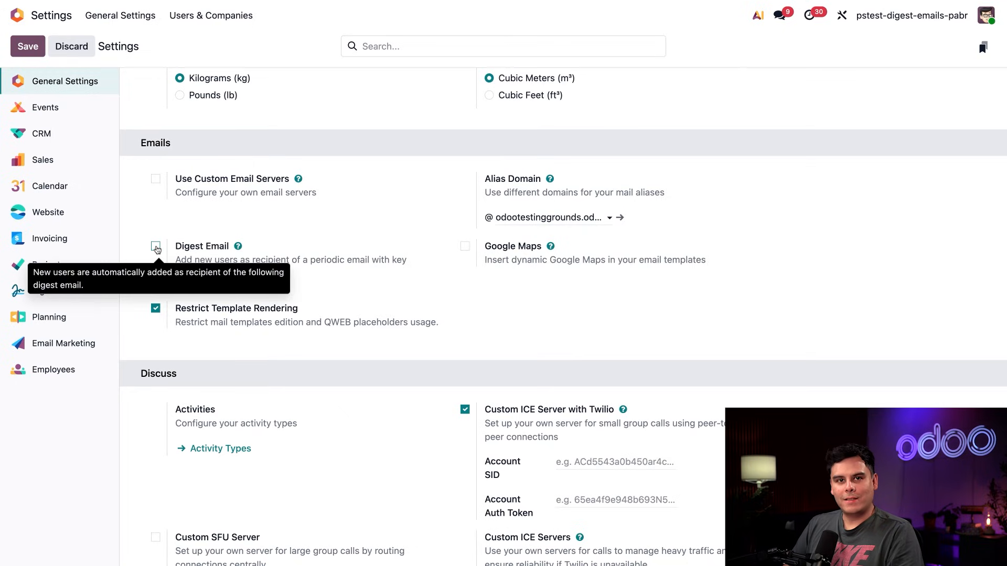
pyautogui.click(155, 246)
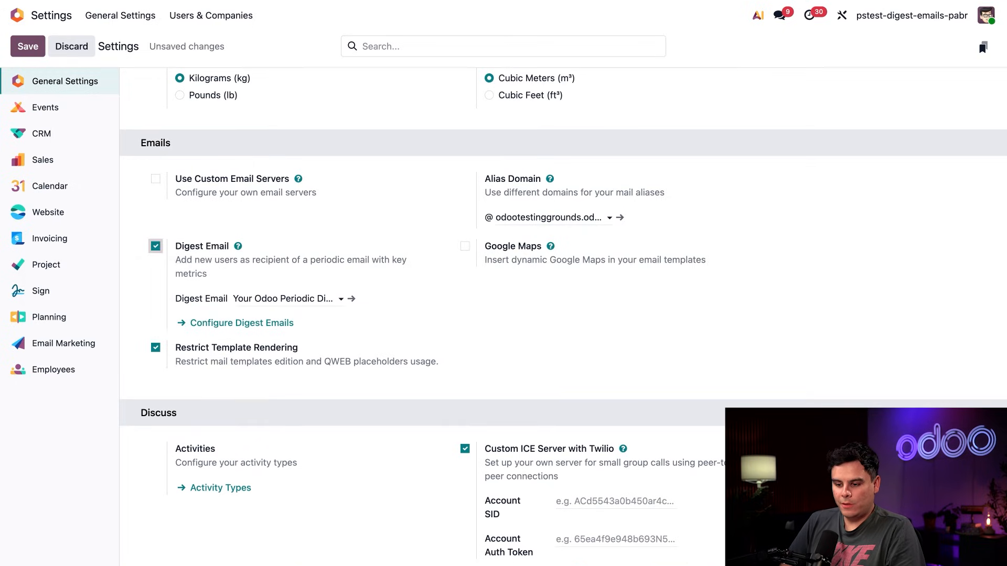
pyautogui.click(28, 54)
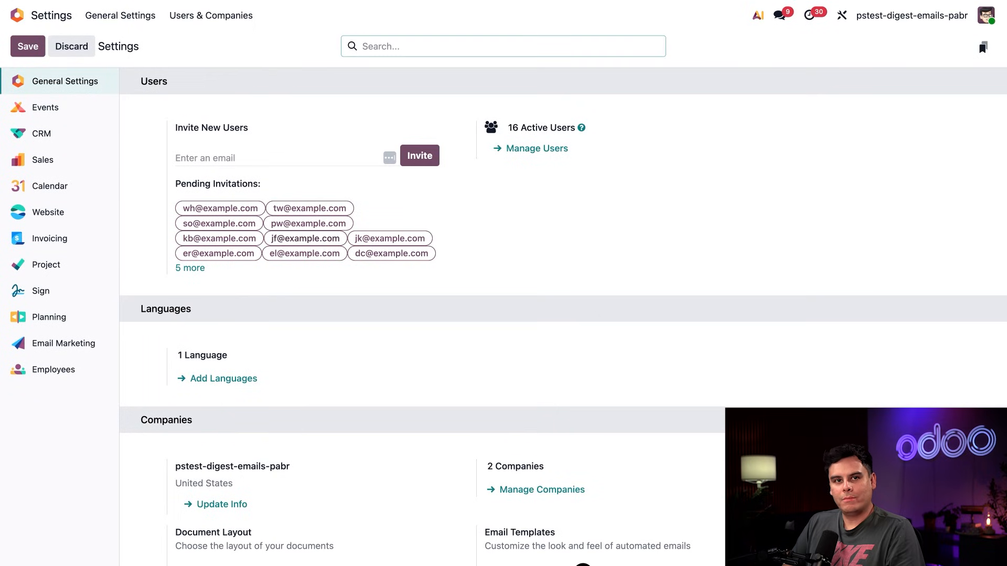
# Retitle the default periodic digest email "Stealth Weekly" and set its periodicity to Weekly.
pyautogui.scroll(-15, 312, 249)
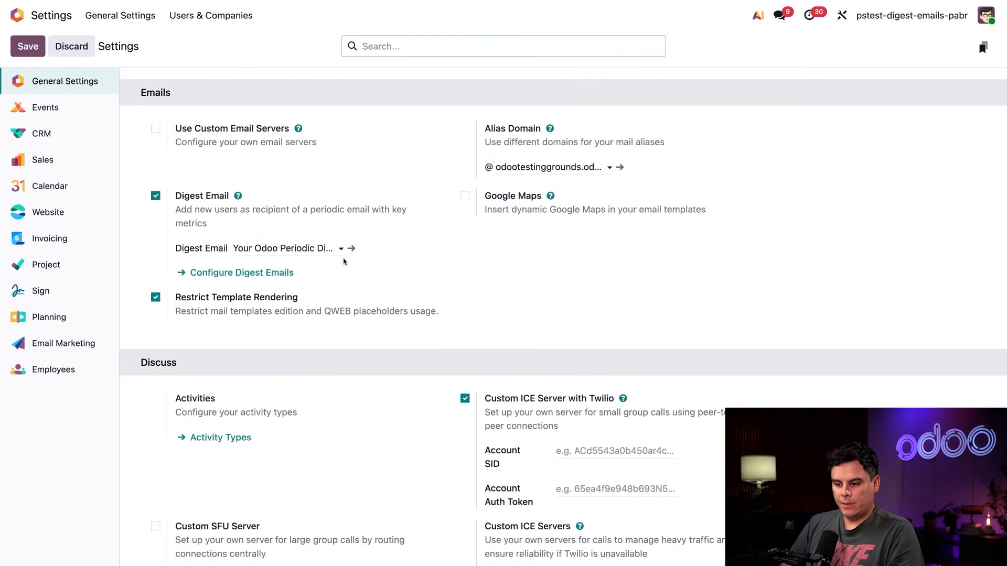
pyautogui.moveTo(318, 250)
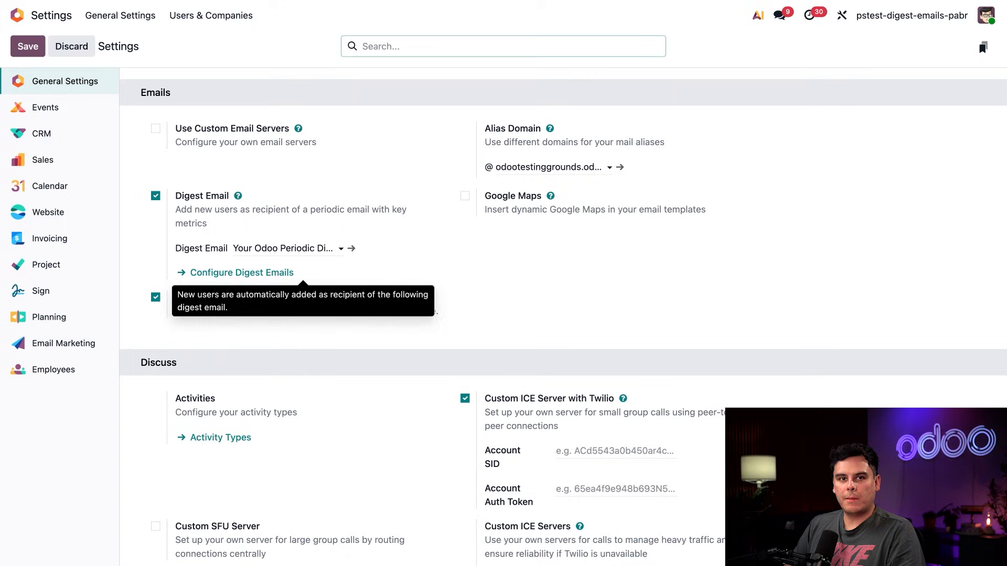
pyautogui.click(356, 250)
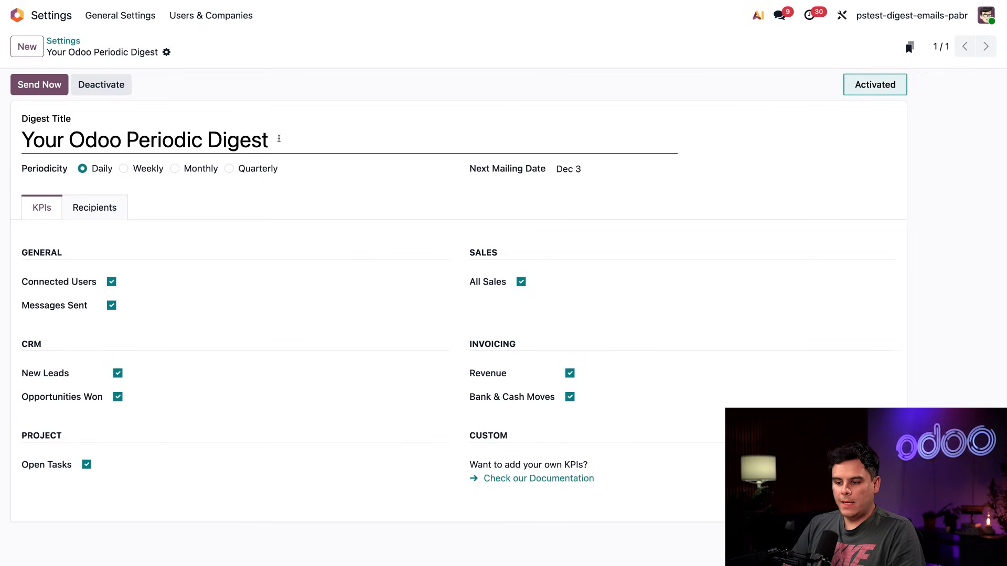
pyautogui.tripleClick(280, 141)
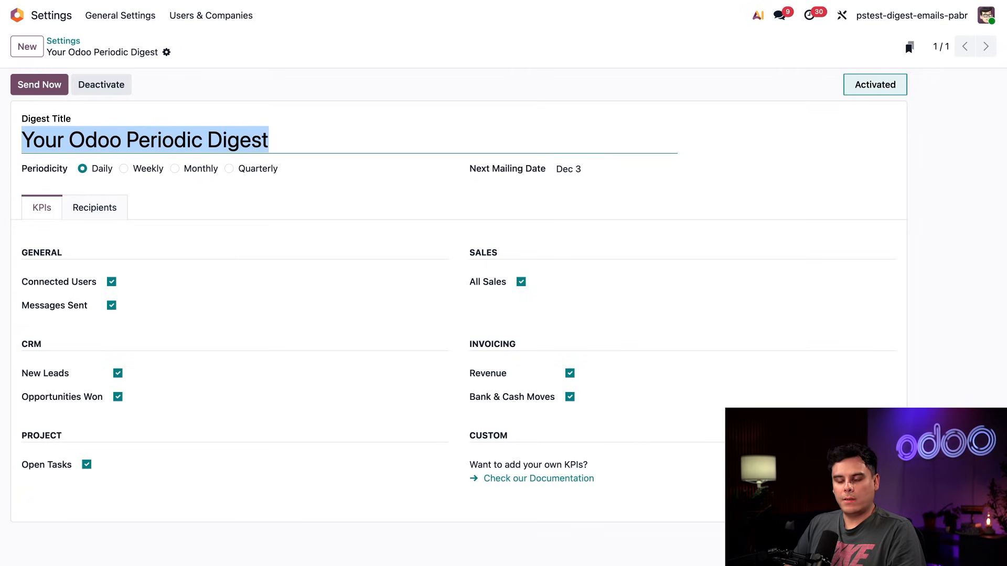
pyautogui.write('Stealt')
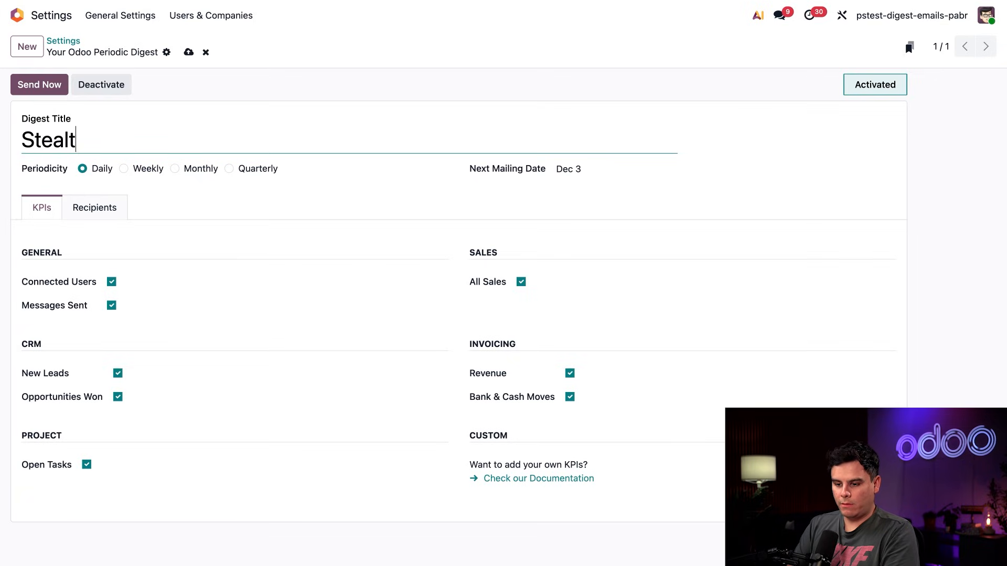
pyautogui.write('h Weekly')
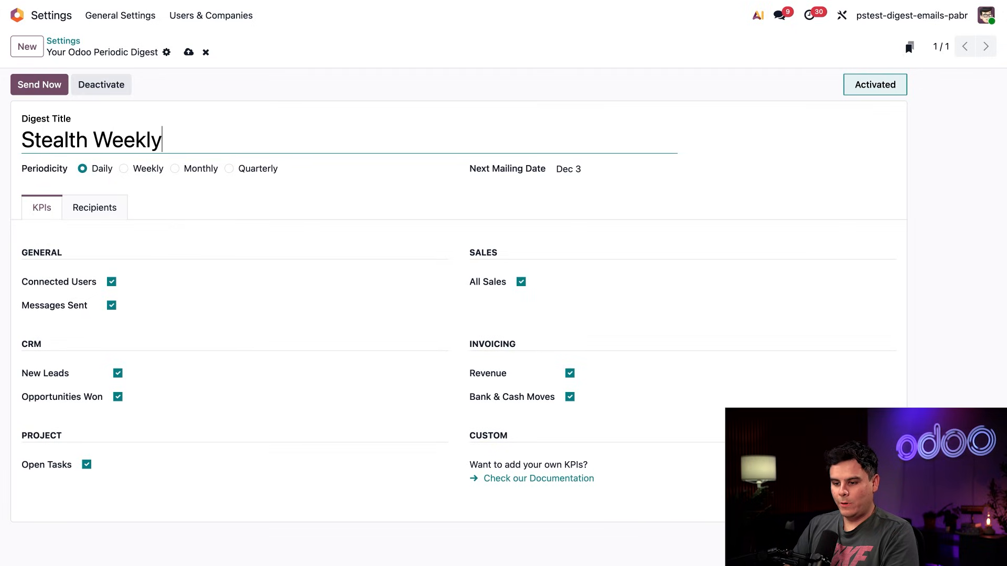
pyautogui.click(347, 175)
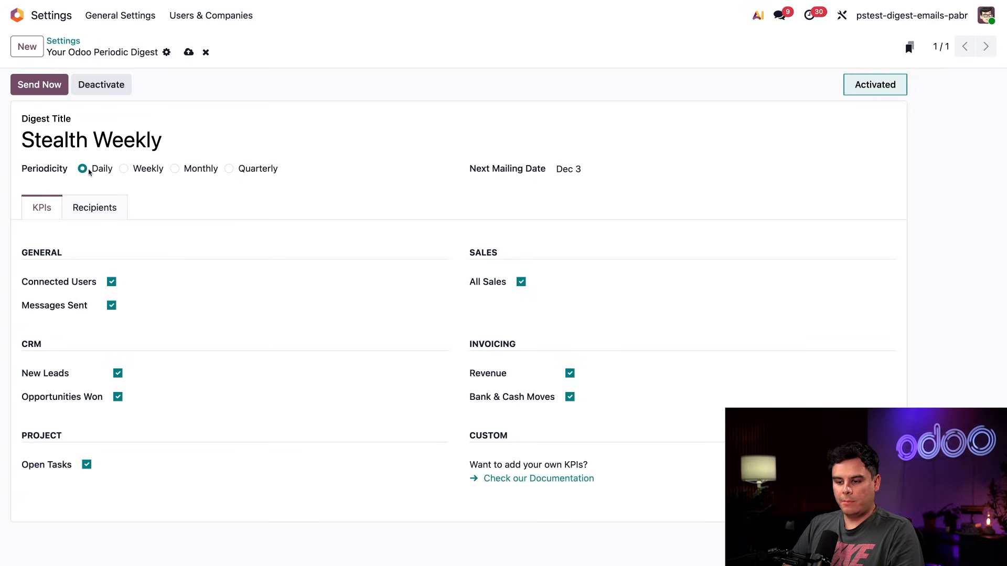
pyautogui.click(123, 169)
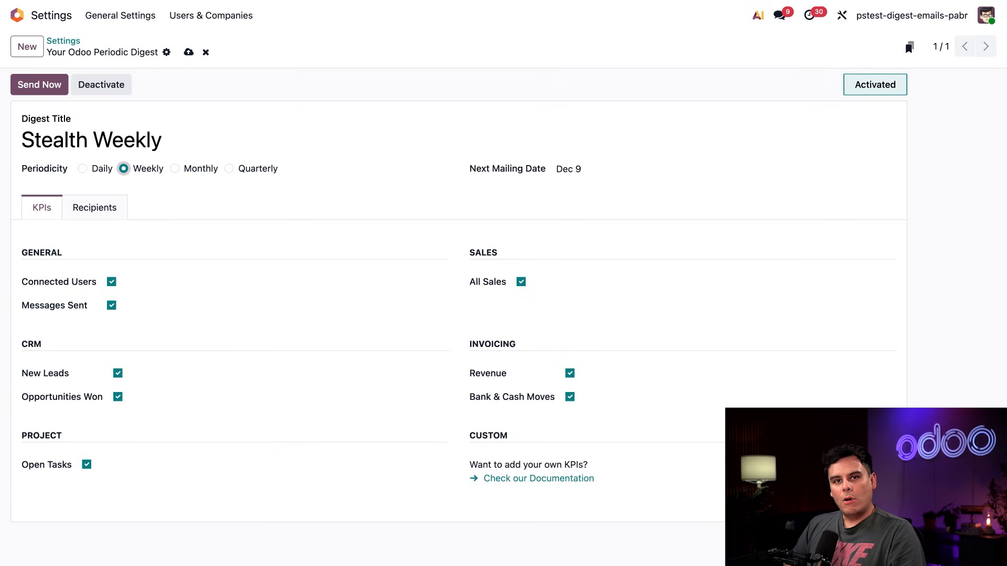
# Add all available users as recipients of the Stealth Weekly digest.
pyautogui.click(97, 208)
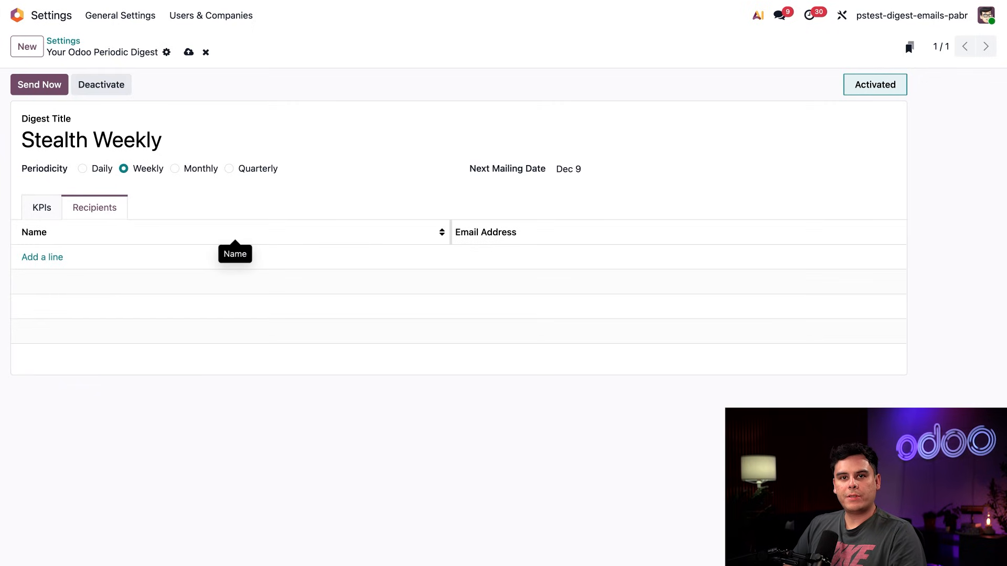
pyautogui.click(54, 257)
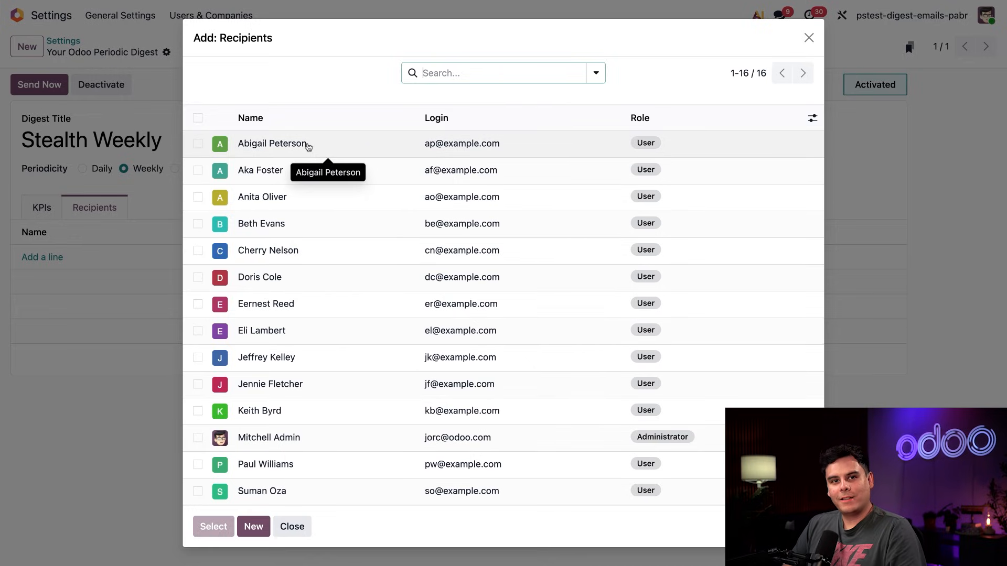
pyautogui.click(197, 118)
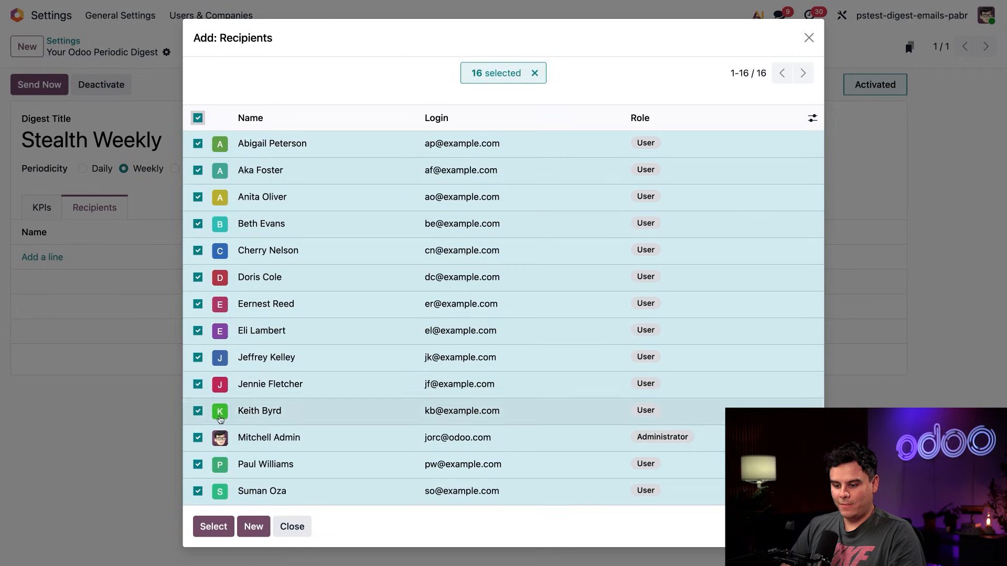
pyautogui.click(212, 527)
pyautogui.scroll(-3, 268, 191)
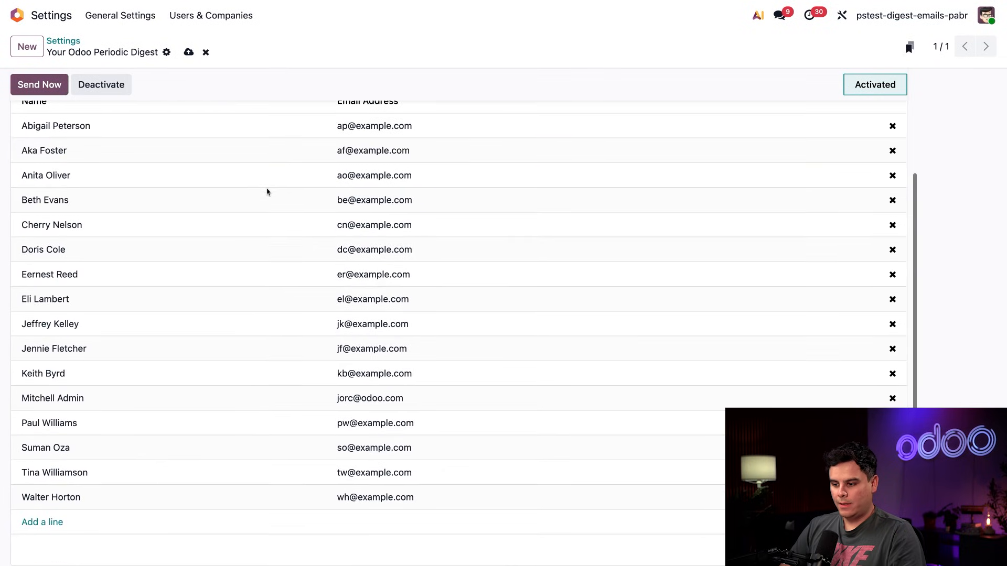
pyautogui.scroll(3, 265, 183)
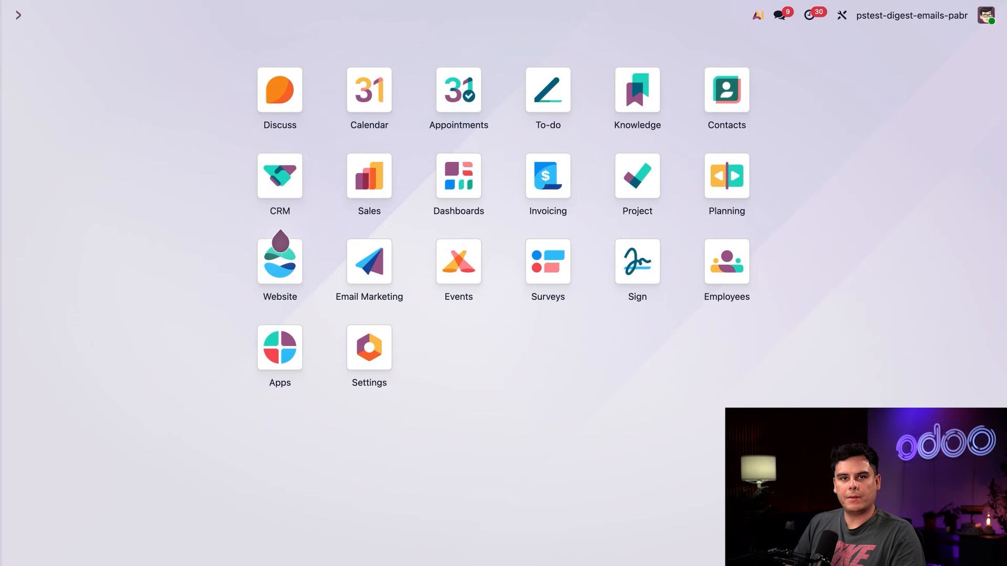
# Create a new digest email in the general settings' digest configuration, titled "Sales Team Digest".
pyautogui.click(360, 362)
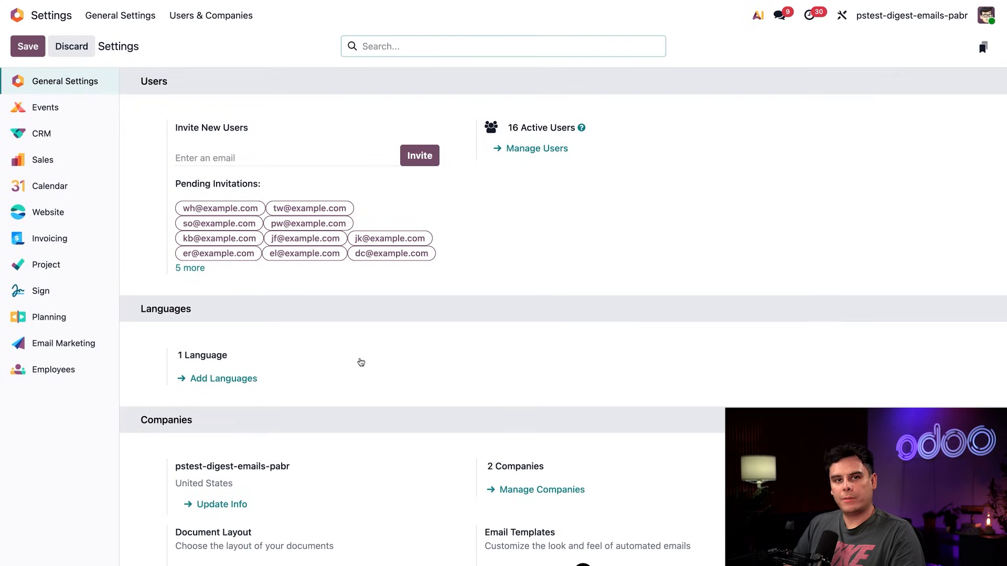
pyautogui.scroll(-9, 349, 343)
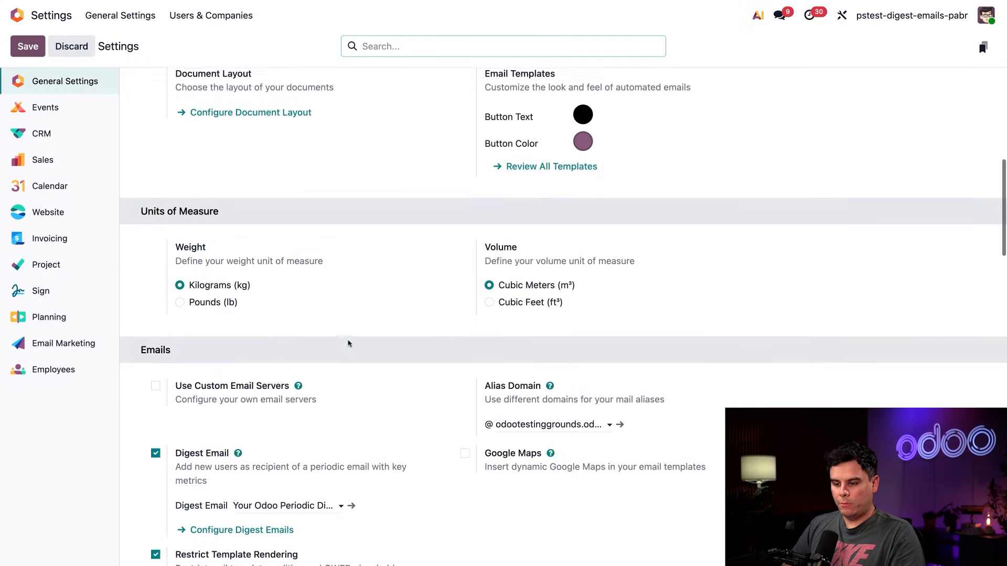
pyautogui.scroll(-5, 348, 341)
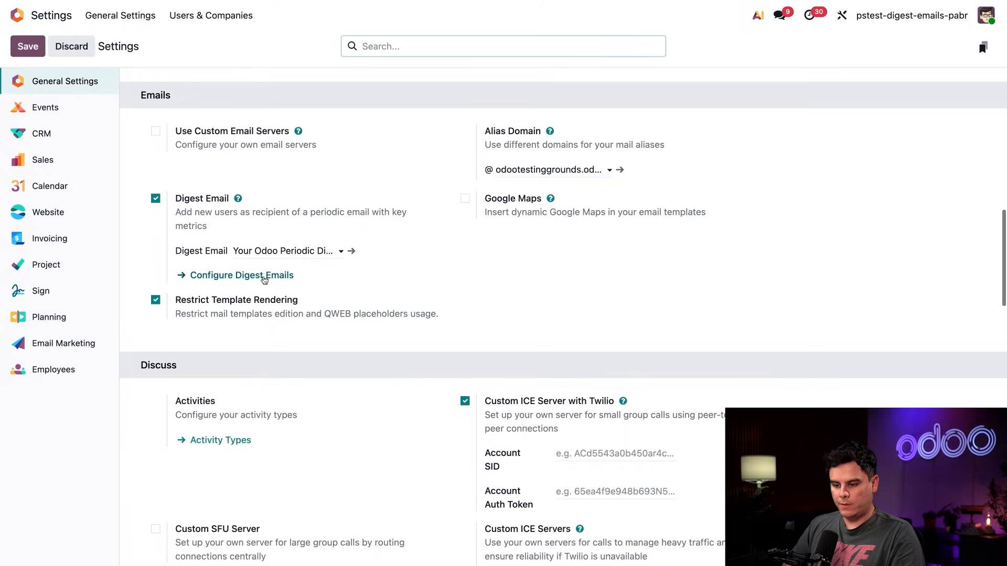
pyautogui.click(264, 276)
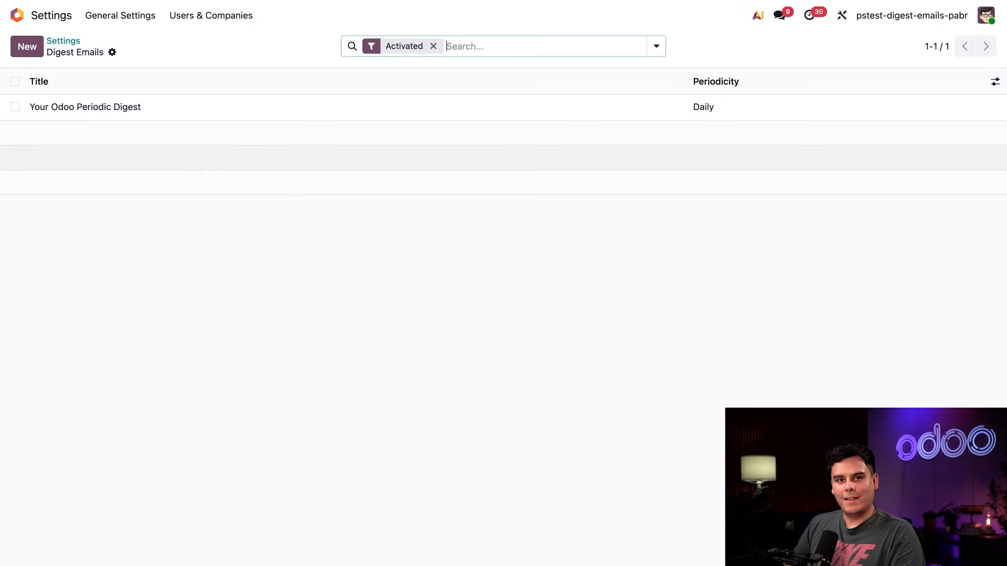
pyautogui.click(27, 46)
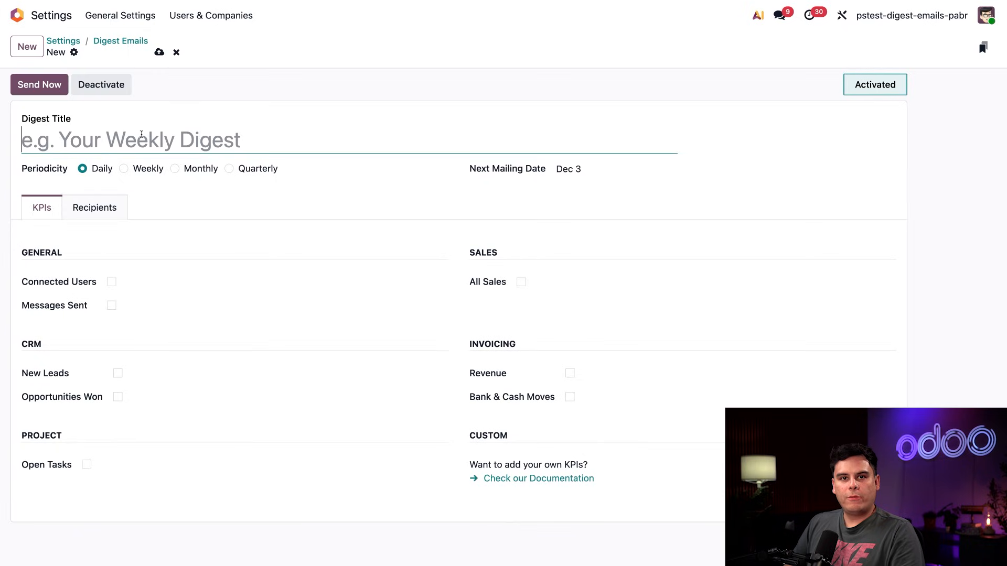
pyautogui.write('Sales ')
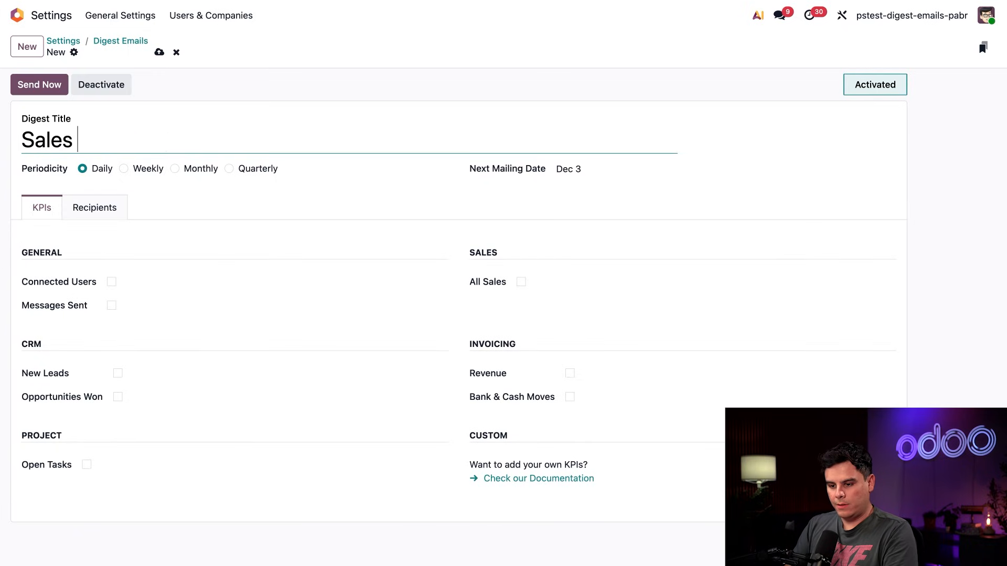
pyautogui.write('Team Digest')
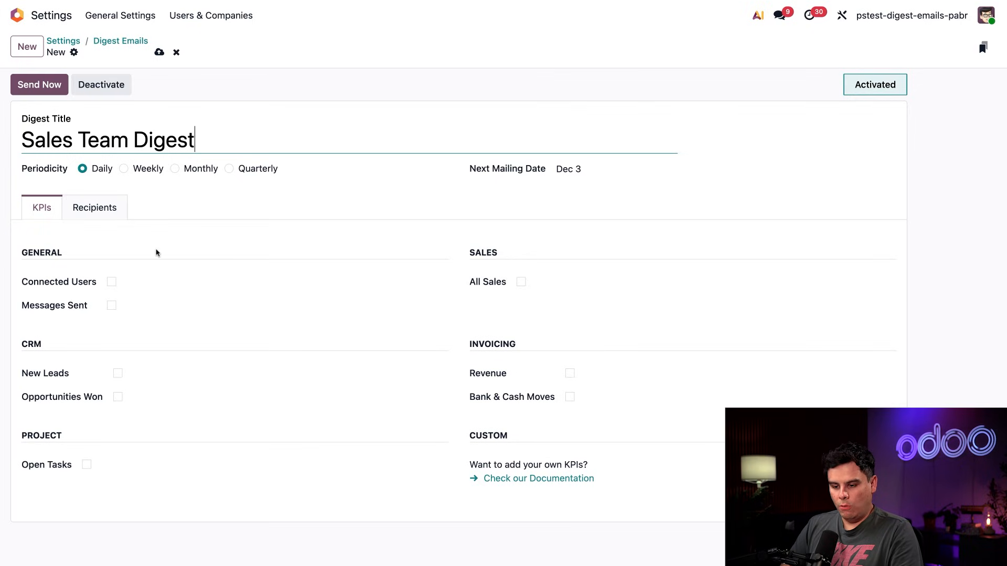
# Include the New Leads, Opportunities Won and All Sales KPIs in the Sales Team Digest.
pyautogui.click(117, 373)
pyautogui.click(118, 398)
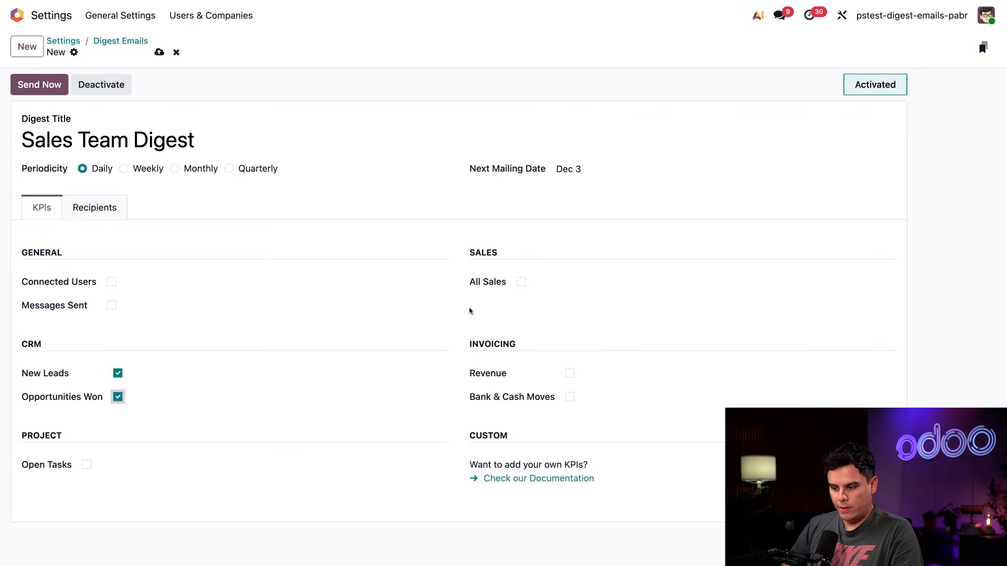
pyautogui.click(520, 282)
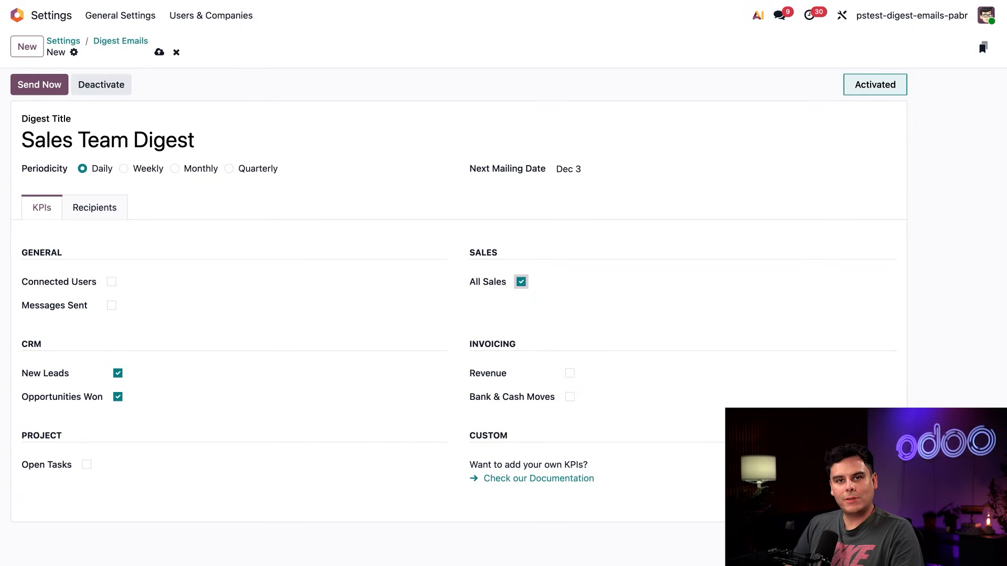
# Filter the users offered as recipients with a custom rule: Employee Tags contains "Sales".
pyautogui.click(95, 208)
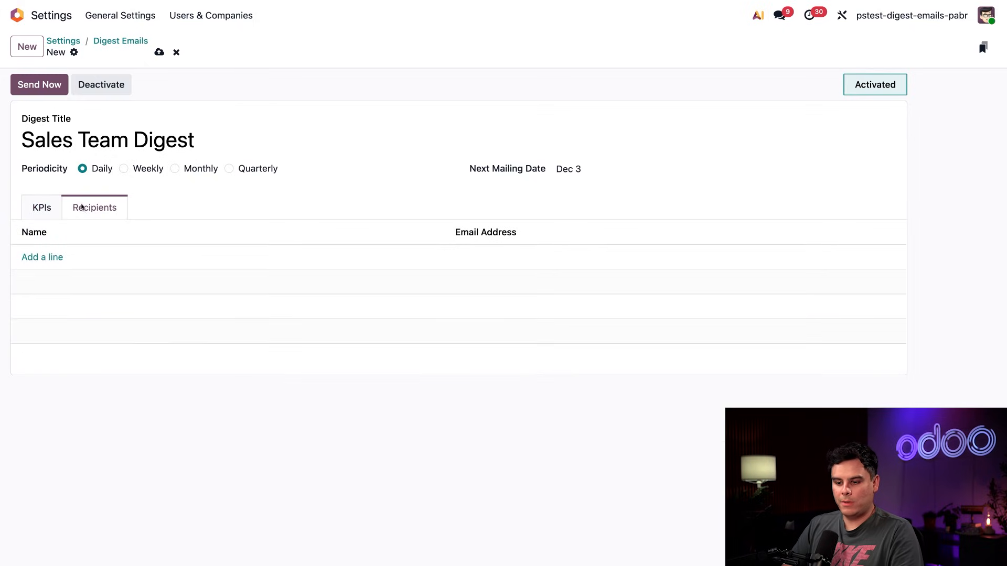
pyautogui.click(37, 259)
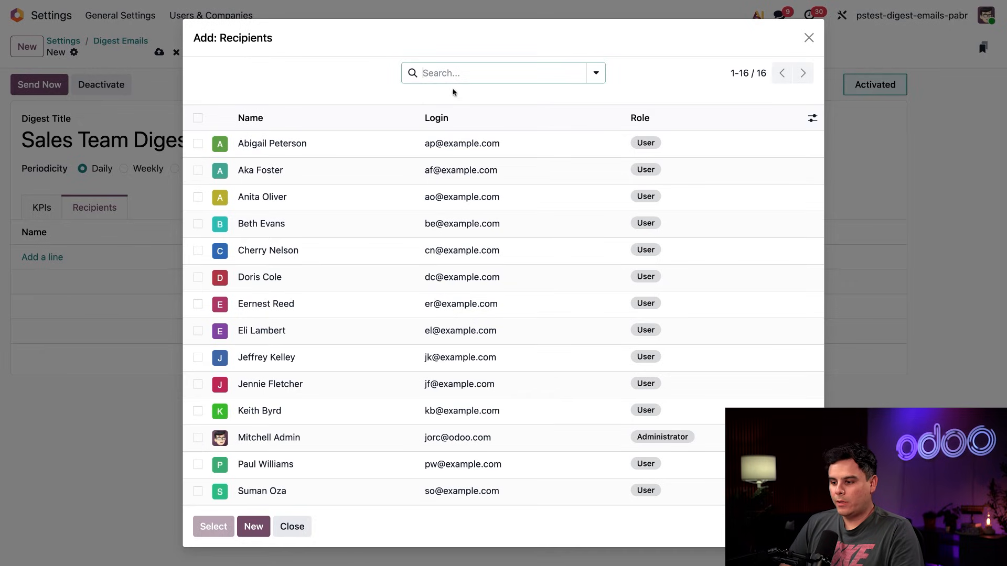
pyautogui.click(596, 73)
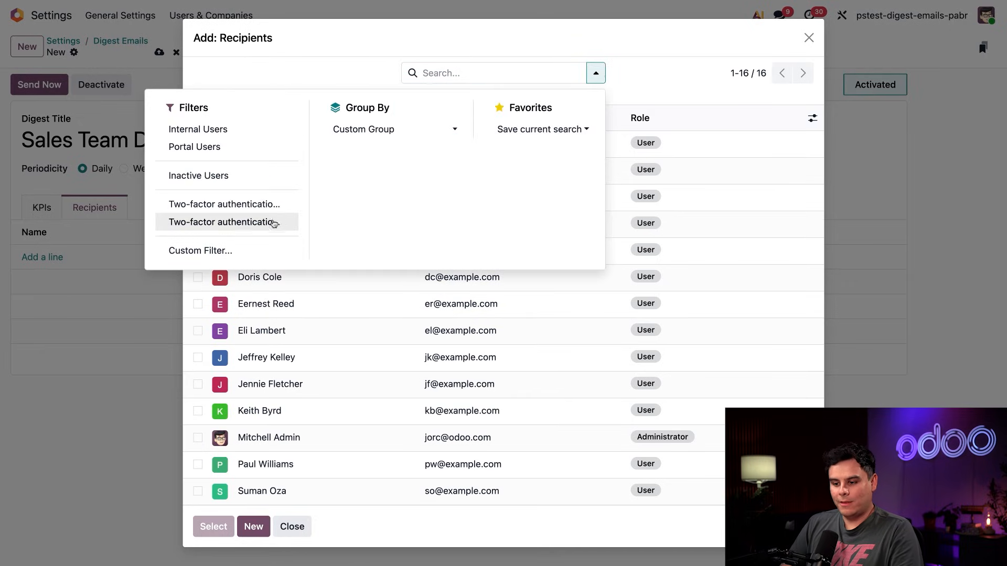
pyautogui.click(201, 250)
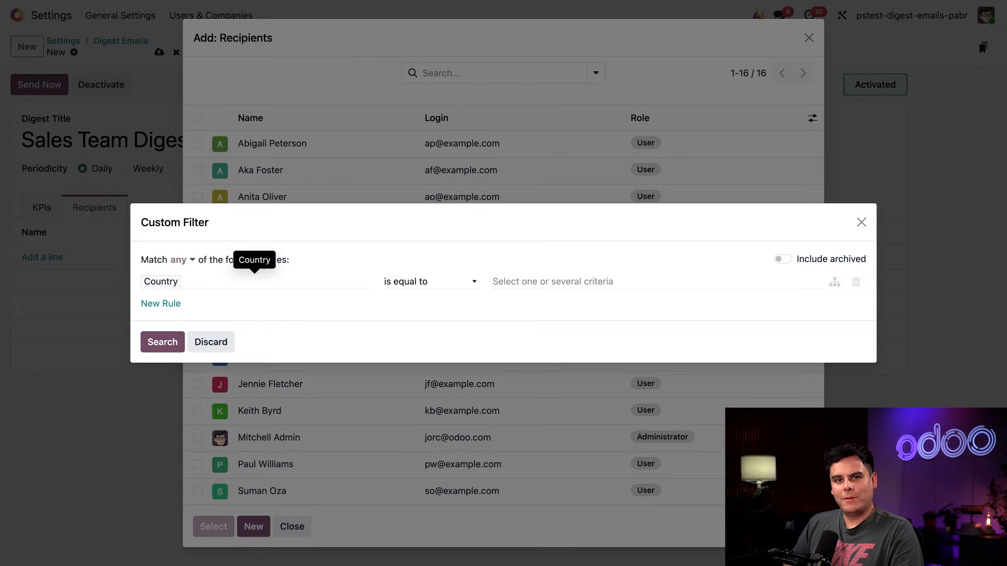
pyautogui.click(168, 282)
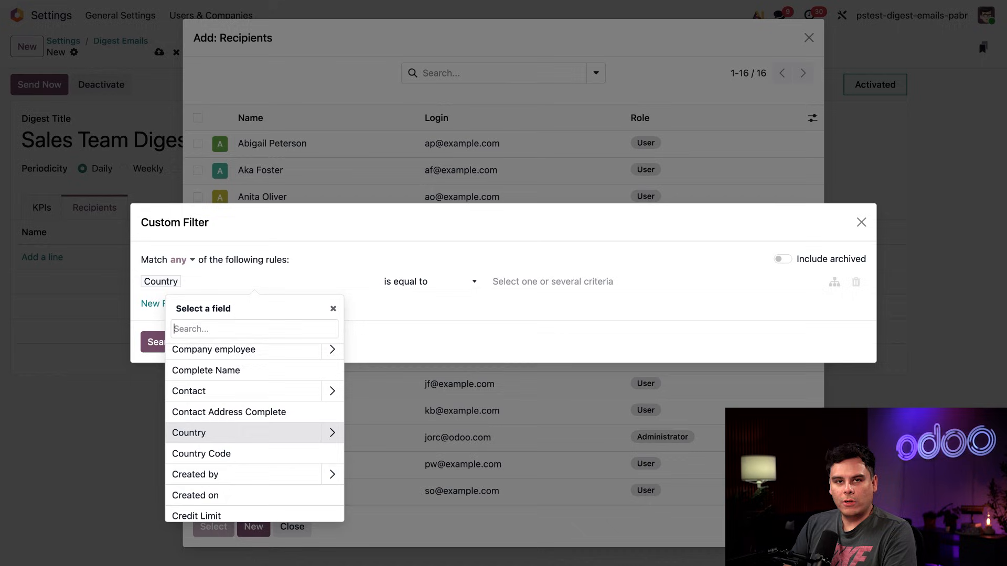
pyautogui.write('emplo')
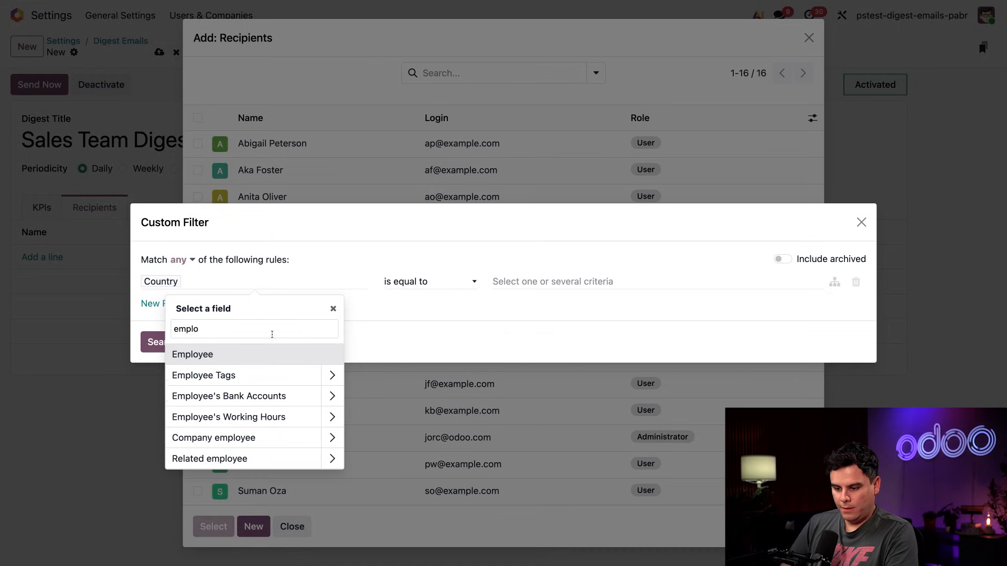
pyautogui.click(266, 375)
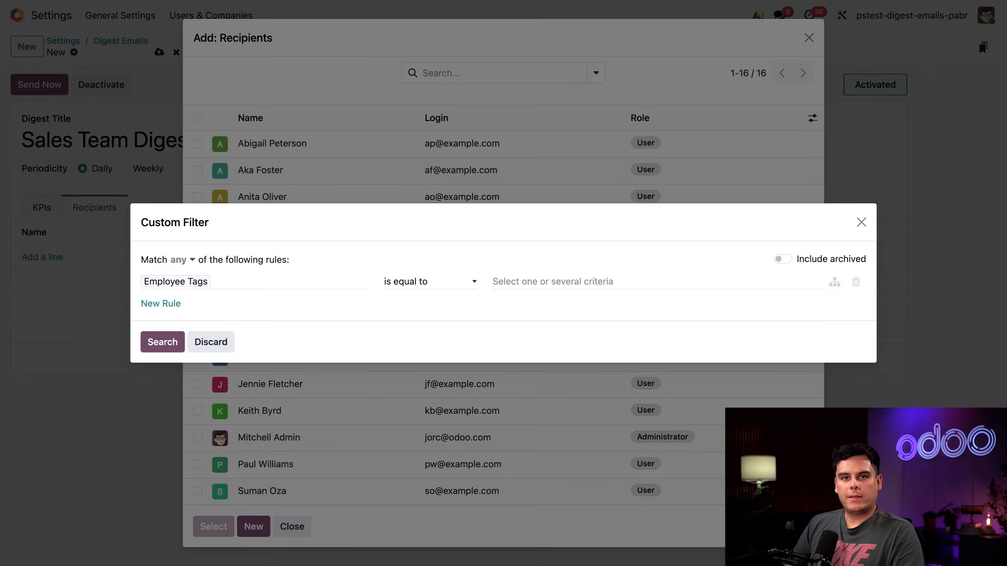
pyautogui.click(438, 306)
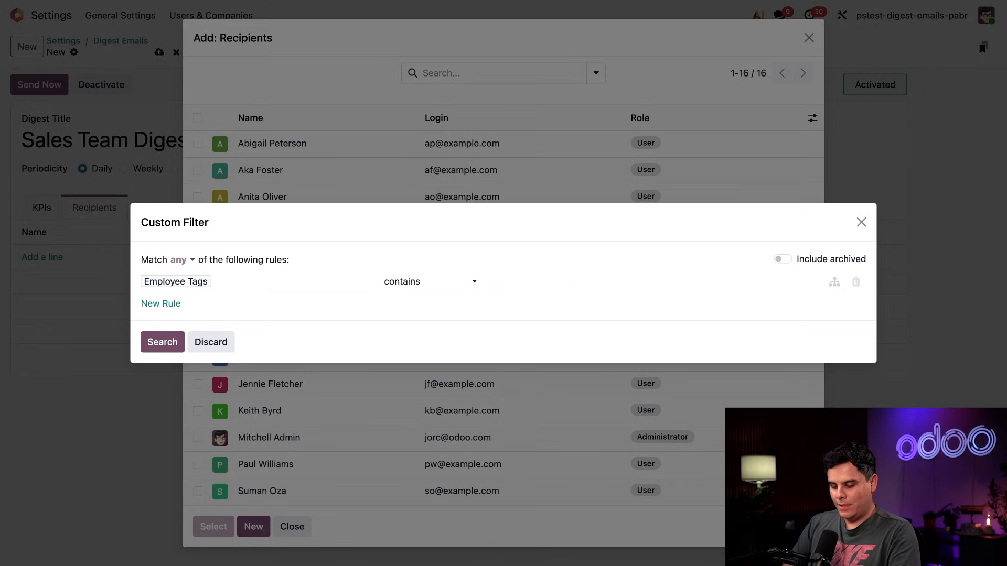
pyautogui.write('Sales')
pyautogui.click(162, 345)
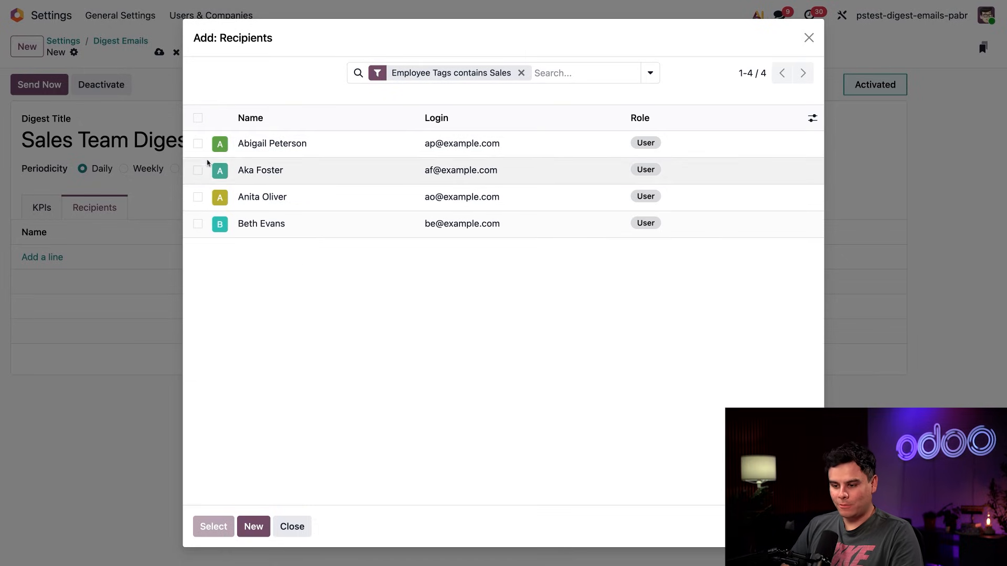
# Add all the filtered users as recipients of the Sales Team Digest.
pyautogui.click(197, 117)
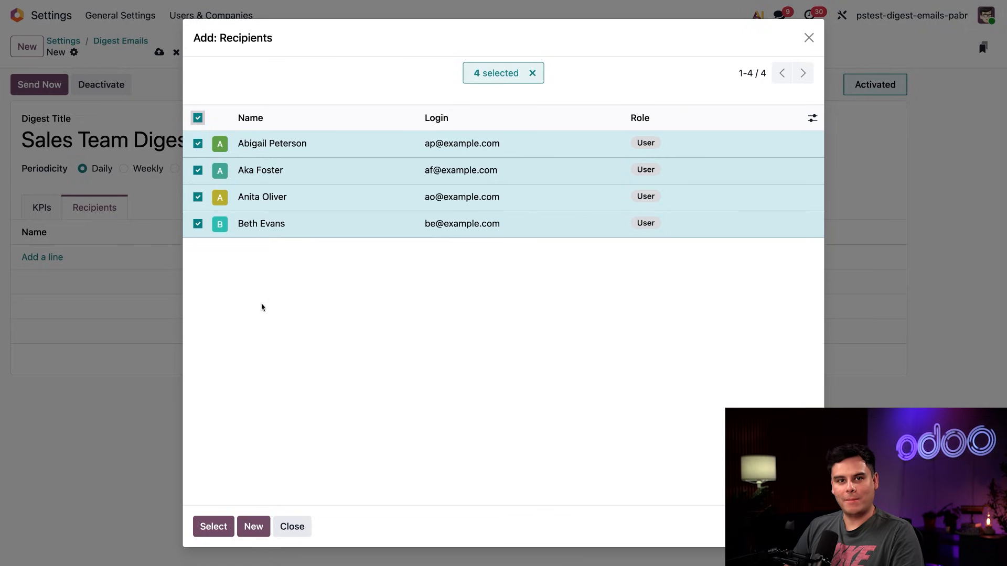
pyautogui.click(212, 527)
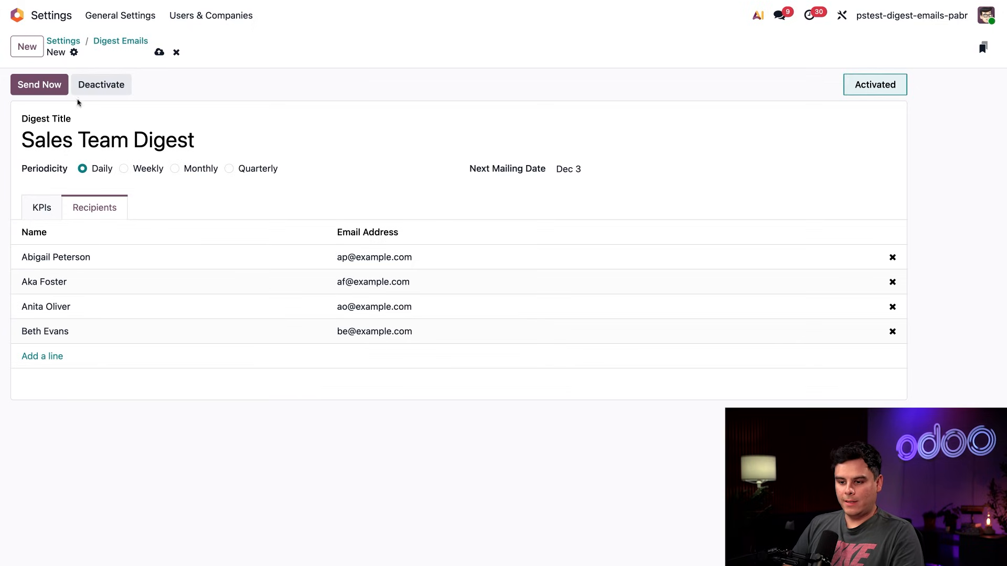
pyautogui.click(47, 95)
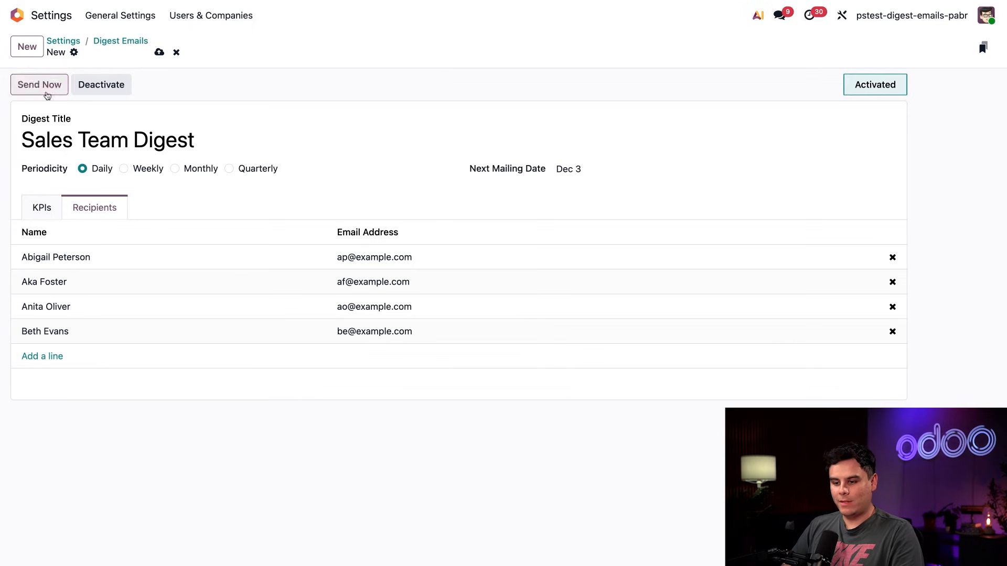